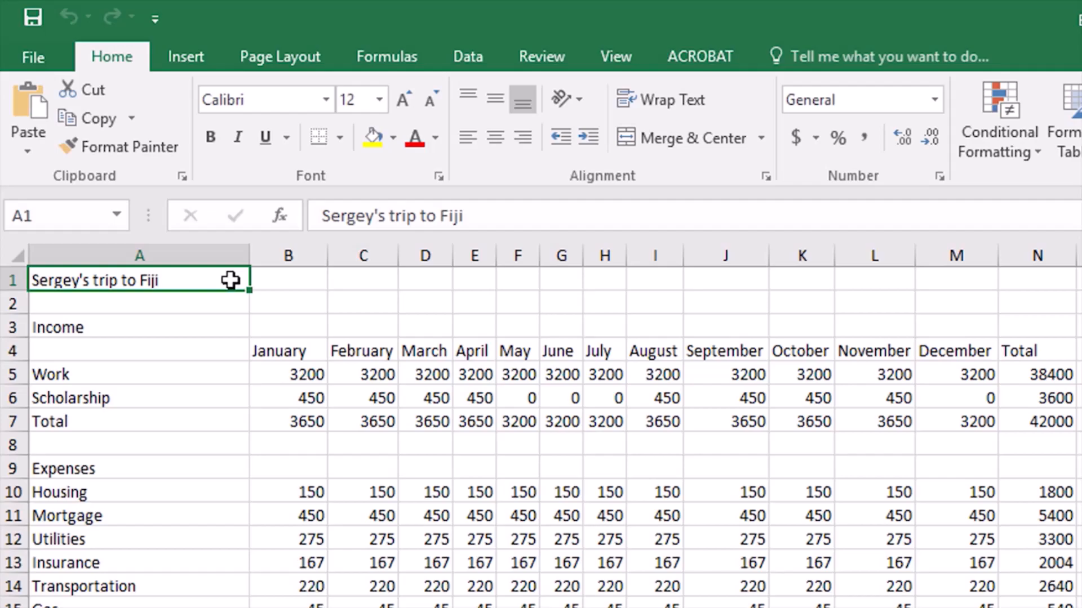
# - Merge and center the title "Sergey's trip to Fiji" across A1:N1
pyautogui.moveTo(231, 280); pyautogui.dragTo(1038, 279)
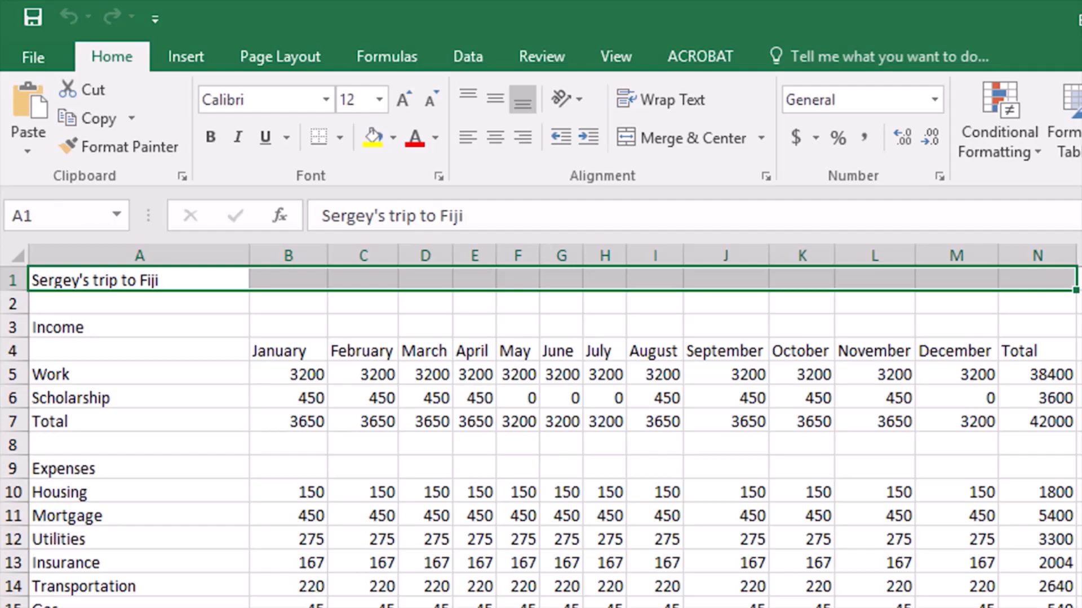
pyautogui.click(697, 145)
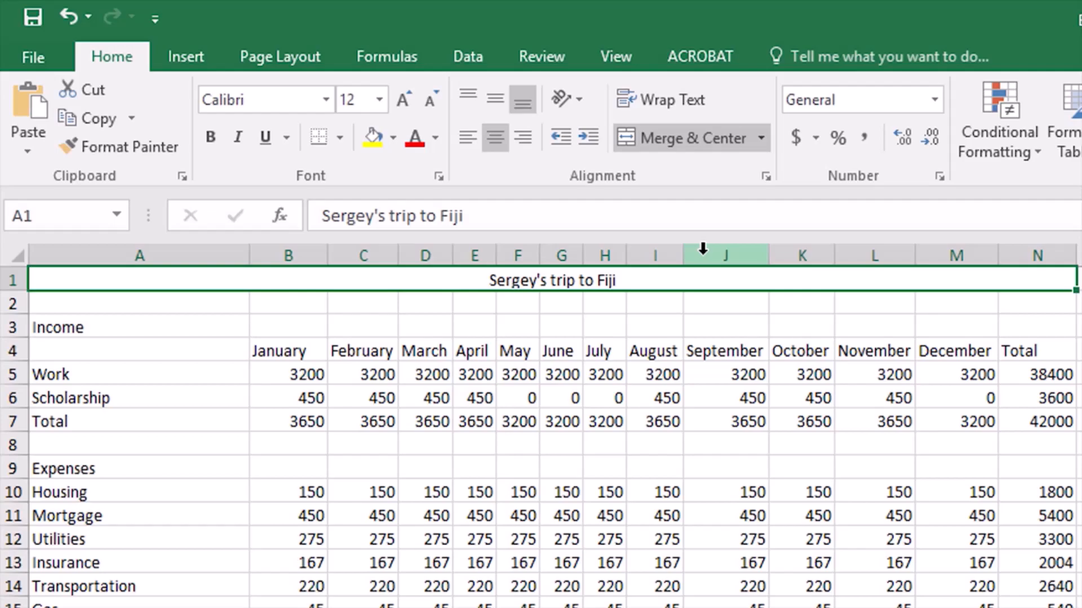
# - Fill the Work and Scholarship rows, A5:M6, with a light green theme color
pyautogui.moveTo(99, 367); pyautogui.dragTo(938, 401)
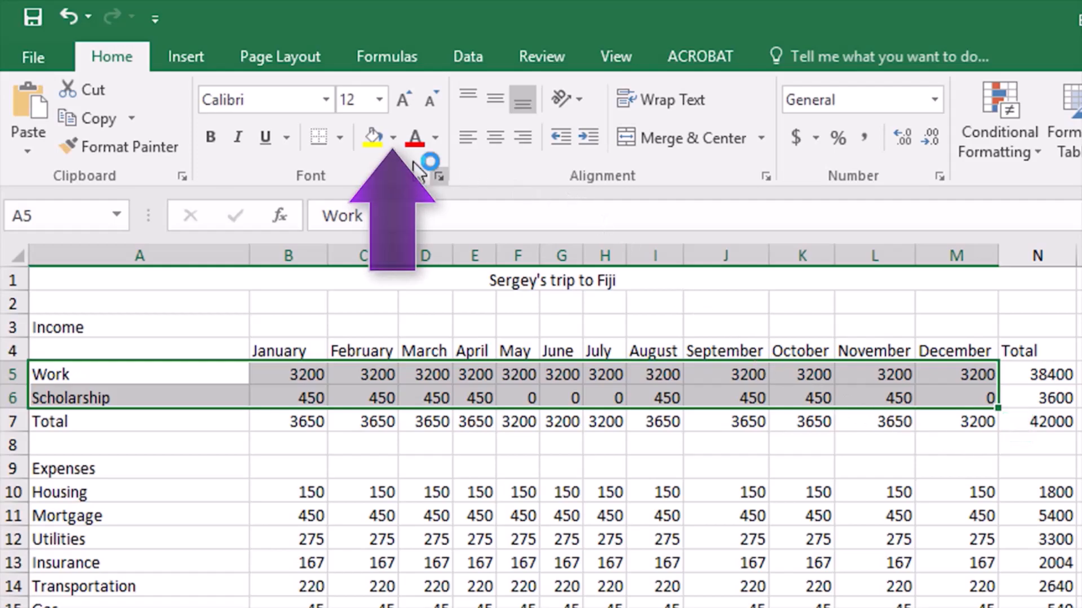
pyautogui.click(392, 141)
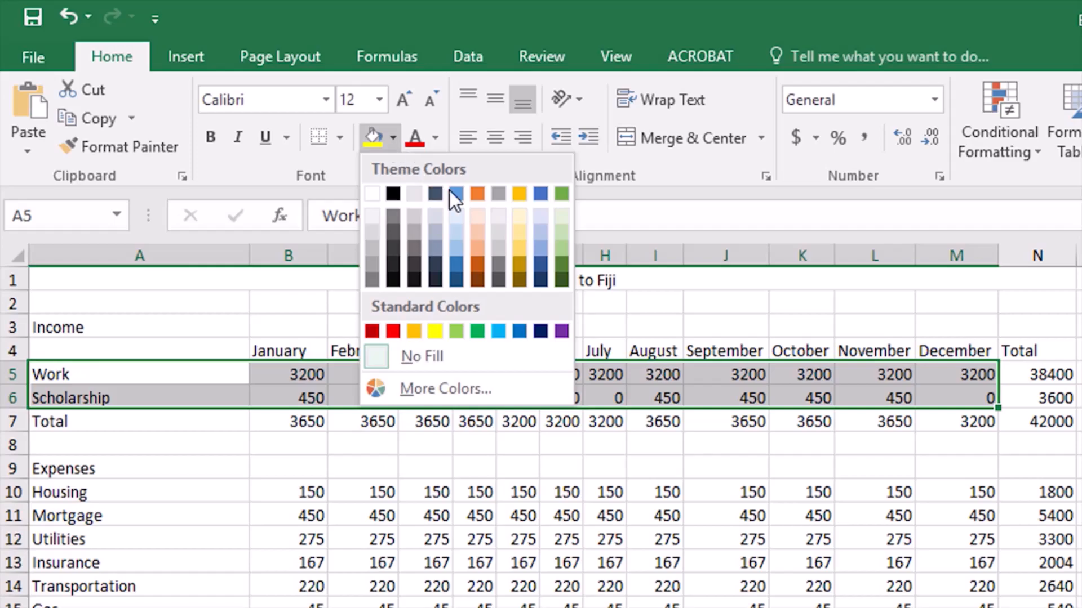
pyautogui.click(562, 232)
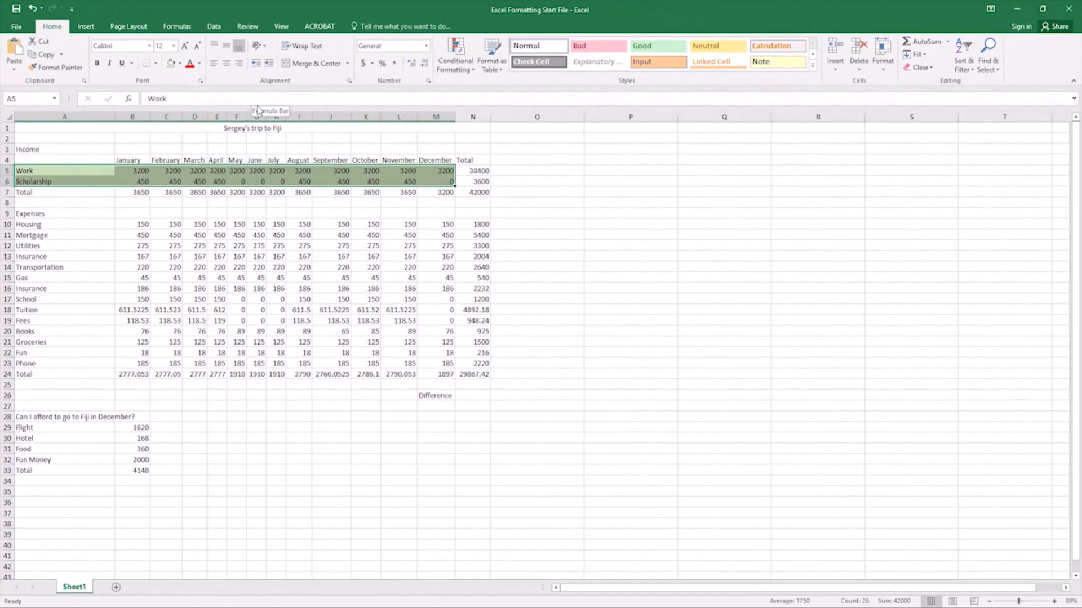
# - Fill the expense rows from Housing to Phone, A10:M23, with a light orange theme color
pyautogui.moveTo(33, 224); pyautogui.dragTo(431, 363)
pyautogui.click(180, 63)
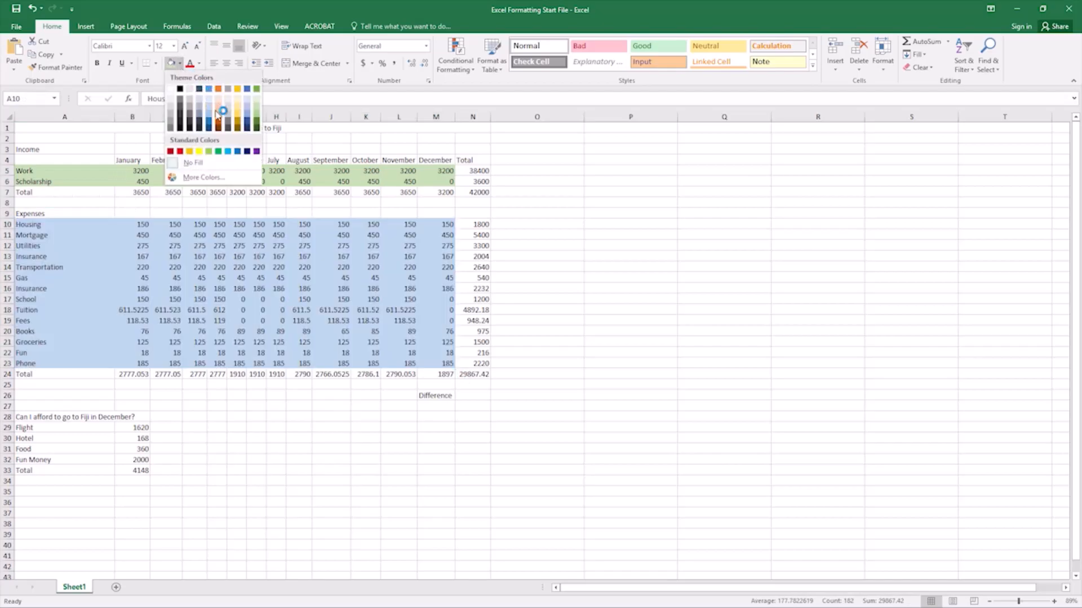
pyautogui.click(221, 111)
pyautogui.click(559, 383)
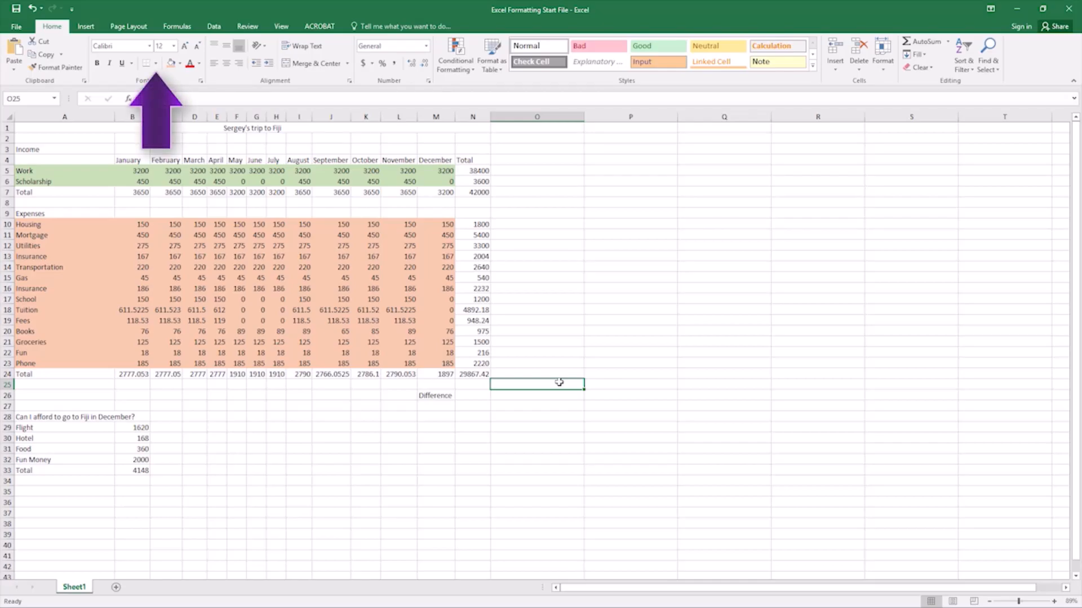
# - Apply Outside Borders to the income rows A5:M6, the expense rows A10:M23 and the Fiji cost table A28:B33
pyautogui.click(156, 64)
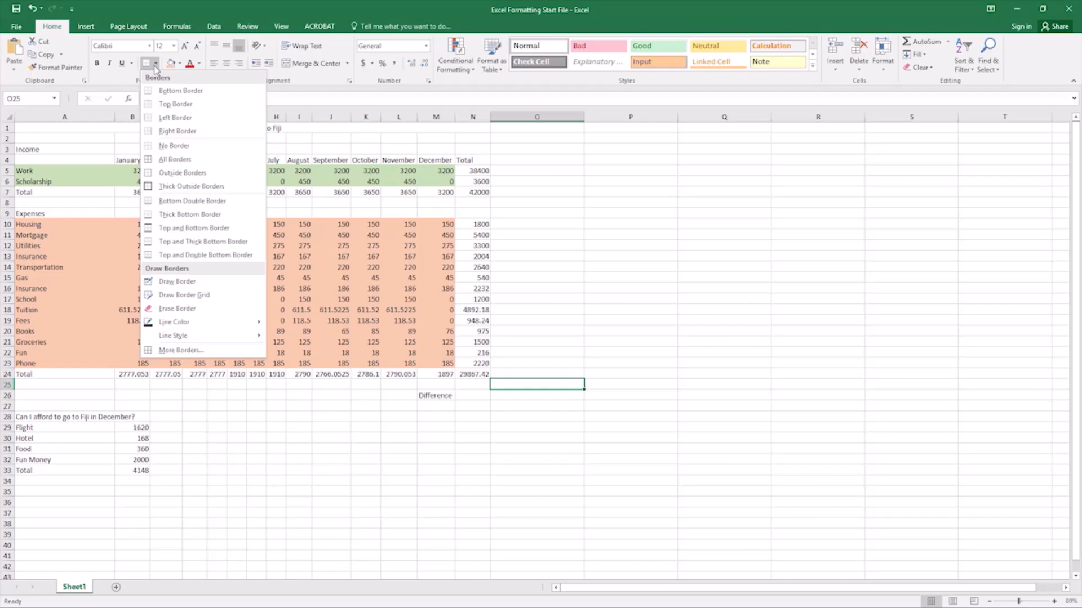
pyautogui.click(121, 105)
pyautogui.moveTo(67, 170); pyautogui.dragTo(438, 184)
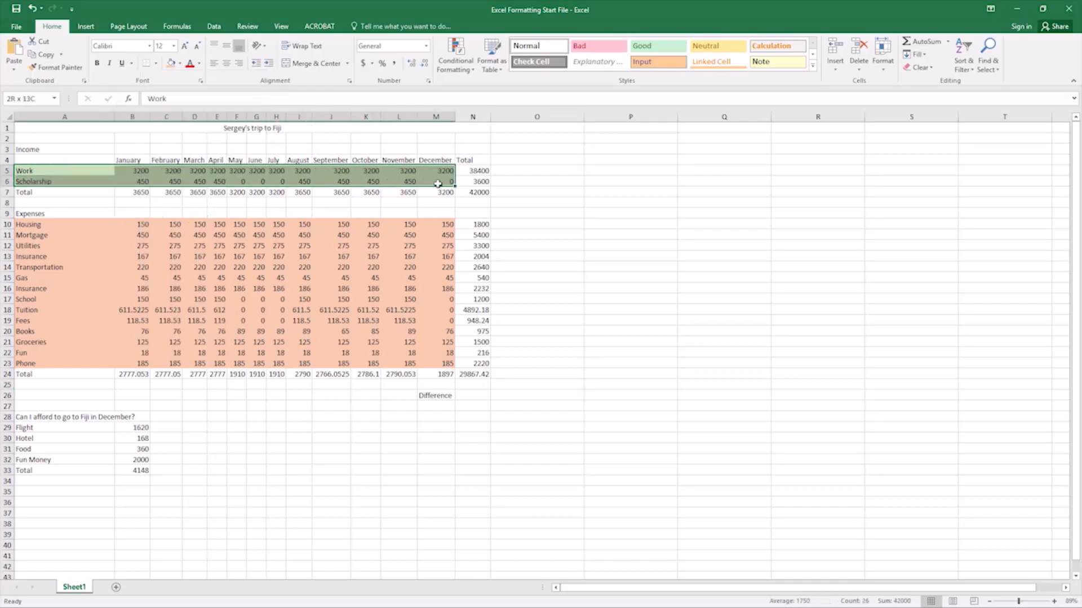
pyautogui.moveTo(40, 224); pyautogui.dragTo(440, 364)
pyautogui.moveTo(42, 417); pyautogui.dragTo(135, 470)
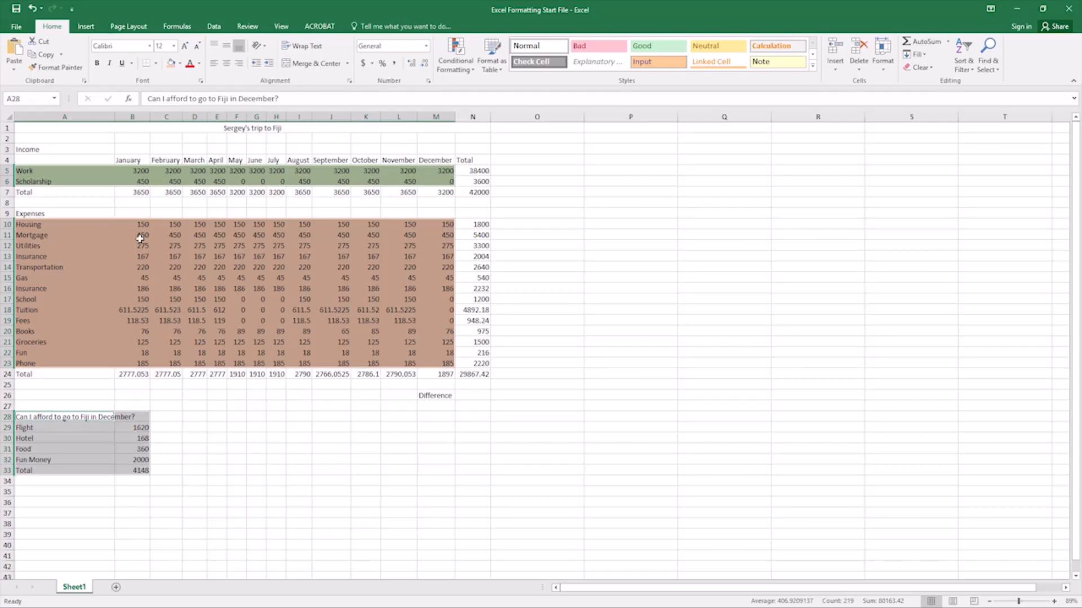
pyautogui.click(155, 65)
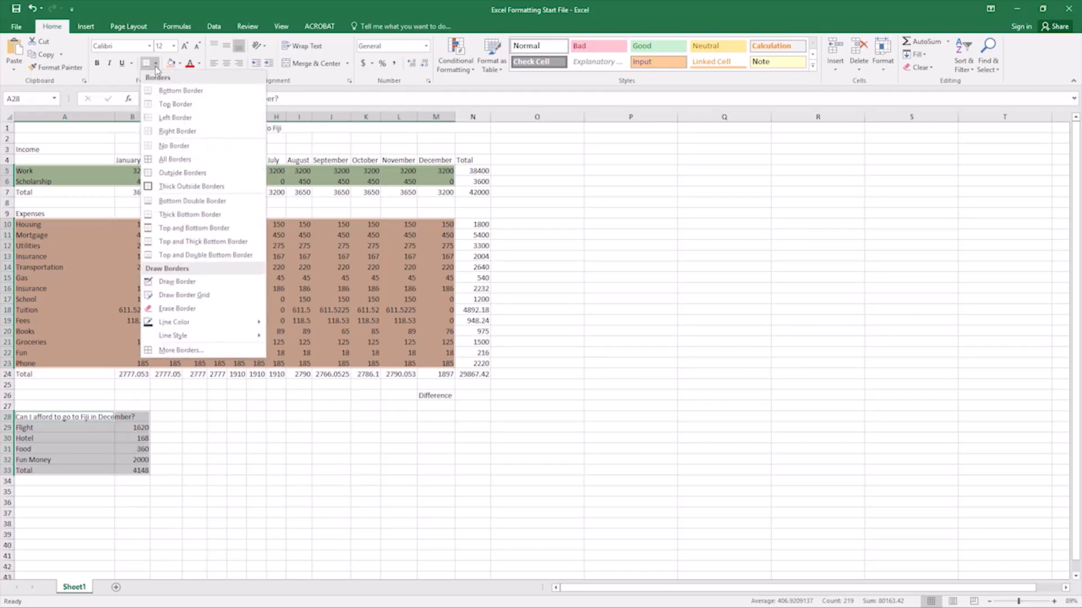
pyautogui.click(216, 176)
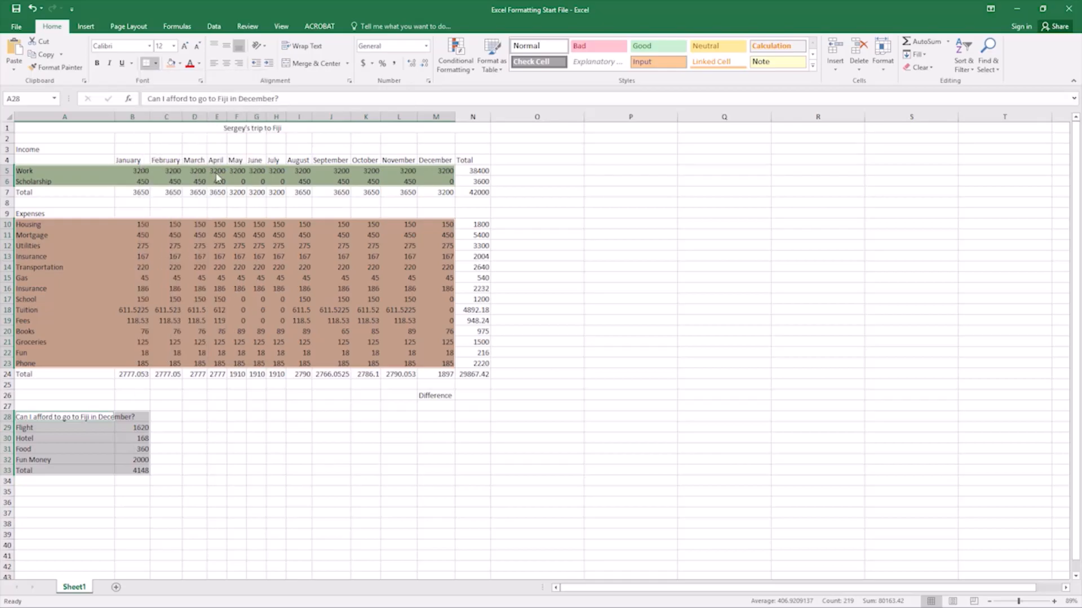
pyautogui.click(529, 269)
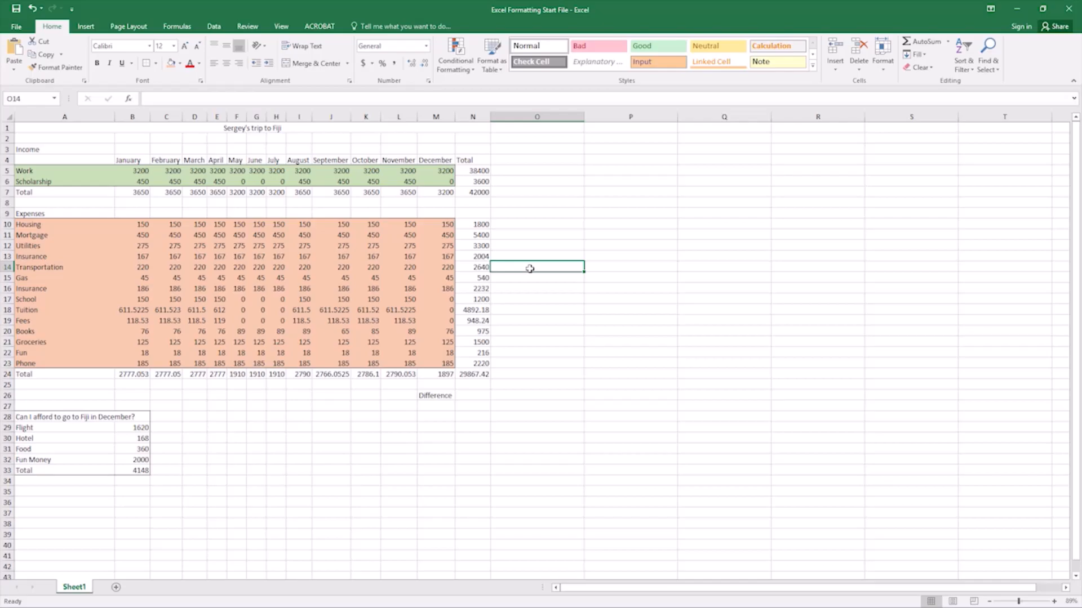
# - Use Draw Border to add a line beneath the merged title row from column A to N
pyautogui.click(156, 63)
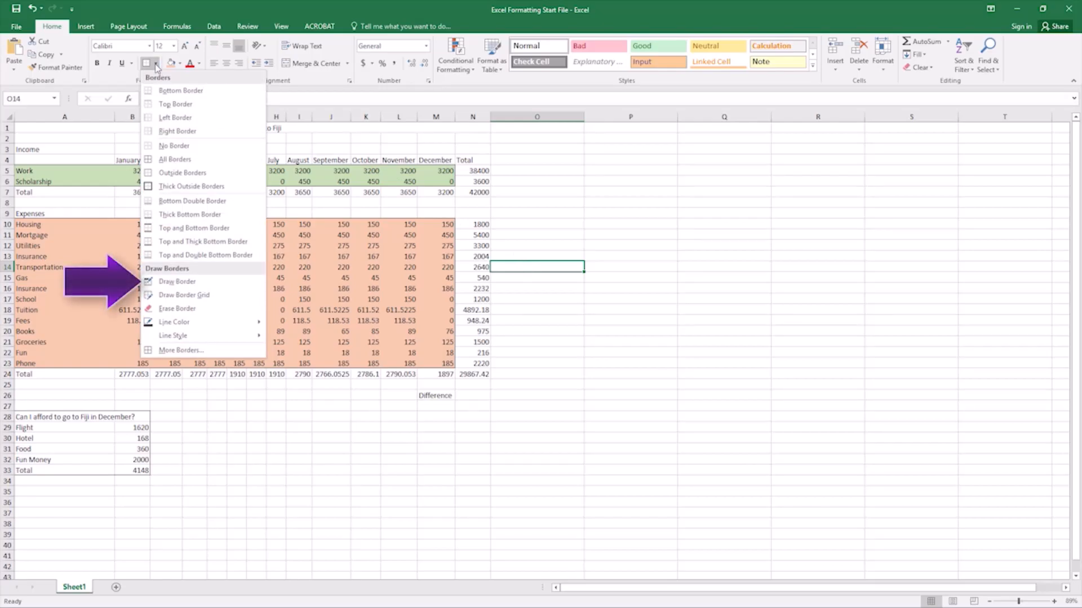
pyautogui.click(248, 282)
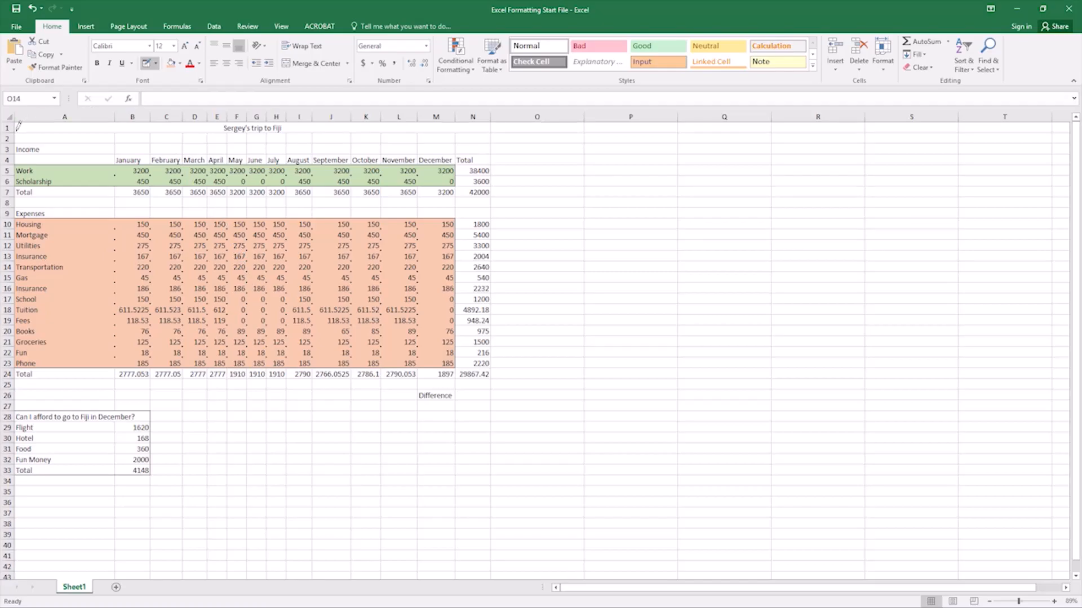
pyautogui.moveTo(17, 129); pyautogui.dragTo(475, 126)
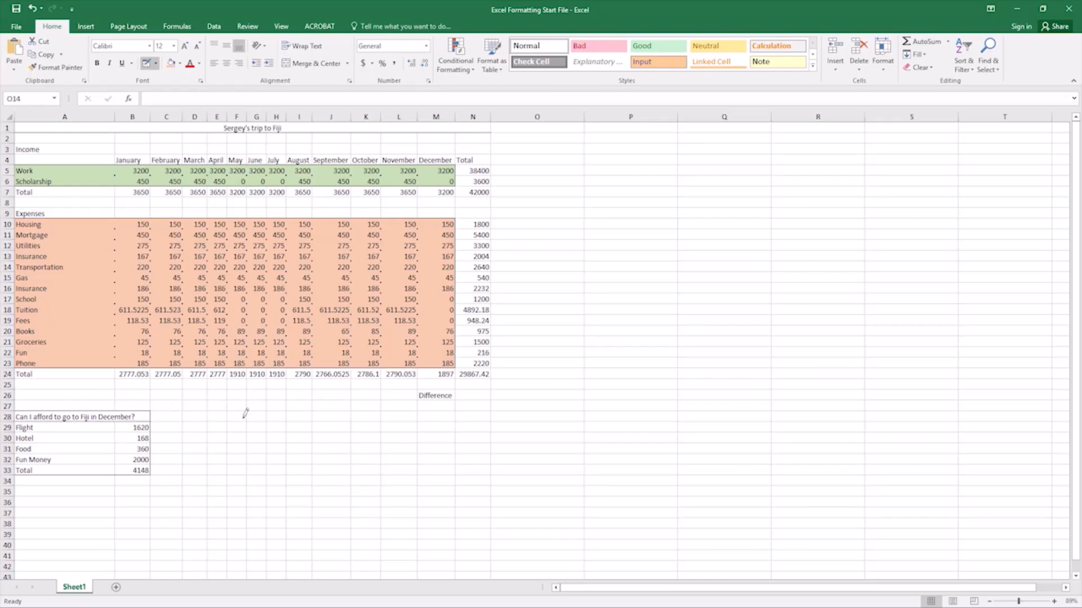
# - Draw a short border below the empty cell G29 and remove it with Erase Border
pyautogui.moveTo(247, 431); pyautogui.dragTo(267, 431)
pyautogui.click(156, 64)
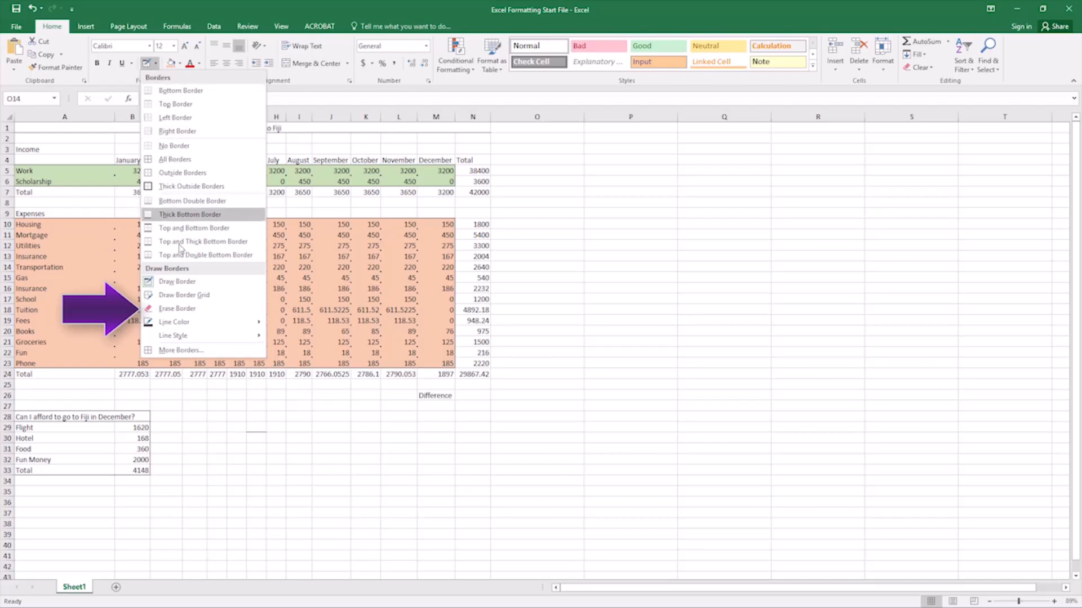
pyautogui.click(179, 308)
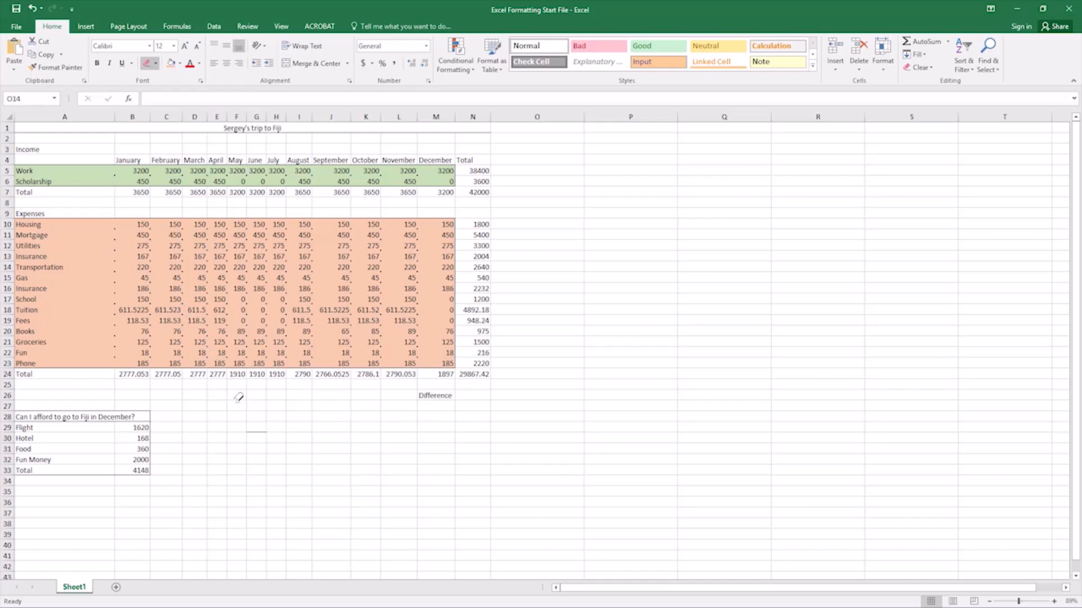
pyautogui.click(255, 432)
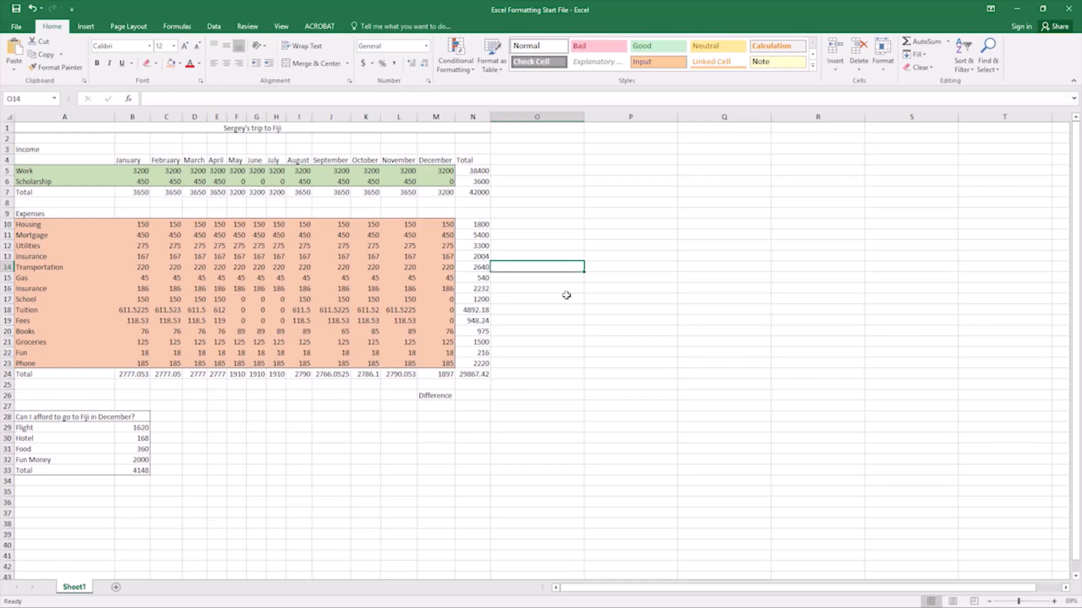
# - Apply the Total cell style to the Total column cells N4:N7 and N10:N24 and the total rows A7:M7, A24:N24 and A33:B33
pyautogui.click(813, 66)
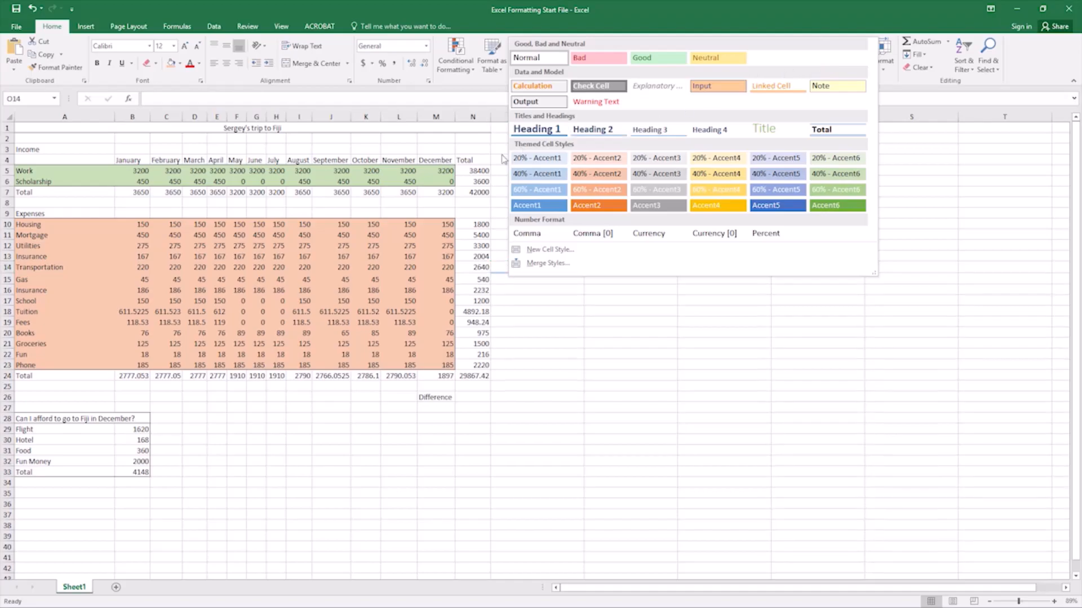
pyautogui.click(471, 162)
pyautogui.click(471, 163)
pyautogui.moveTo(471, 162); pyautogui.dragTo(476, 192)
pyautogui.keyDown('ctrl'); pyautogui.moveTo(22, 192); pyautogui.dragTo(445, 192); pyautogui.keyUp('ctrl')
pyautogui.keyDown('ctrl'); pyautogui.moveTo(479, 224); pyautogui.dragTo(474, 362); pyautogui.keyUp('ctrl')
pyautogui.keyDown('ctrl'); pyautogui.moveTo(45, 374); pyautogui.dragTo(465, 374); pyautogui.keyUp('ctrl')
pyautogui.keyDown('ctrl'); pyautogui.moveTo(24, 471); pyautogui.dragTo(137, 472); pyautogui.keyUp('ctrl')
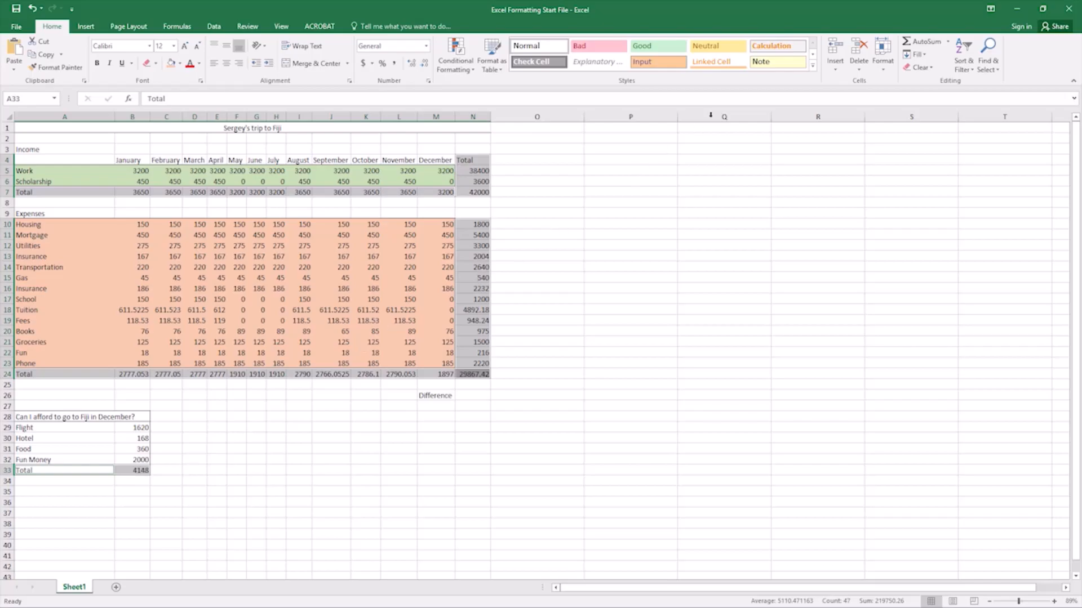
pyautogui.click(813, 66)
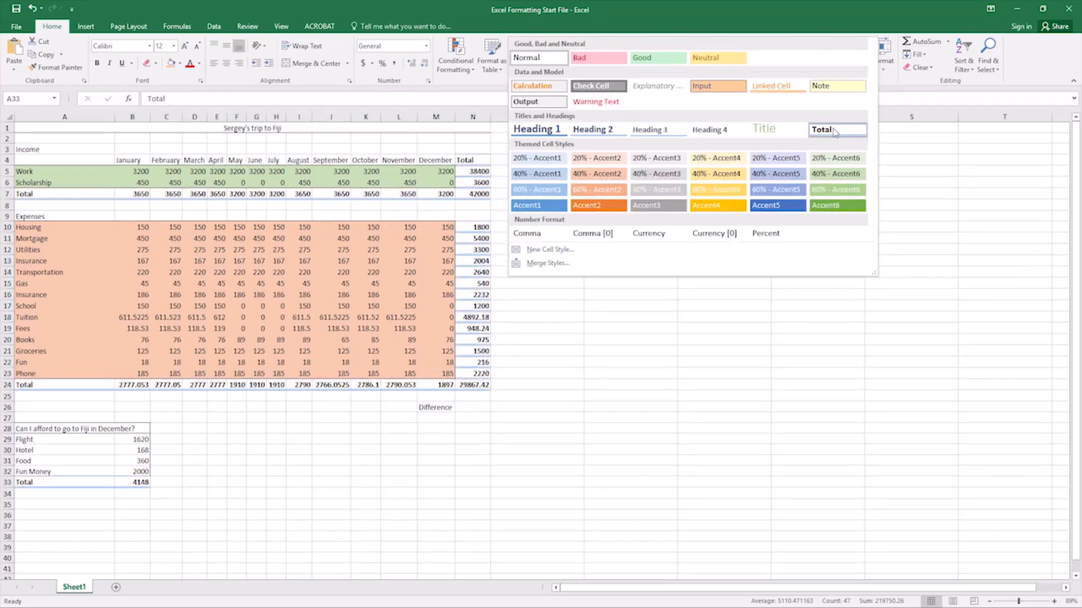
pyautogui.click(821, 129)
pyautogui.click(589, 317)
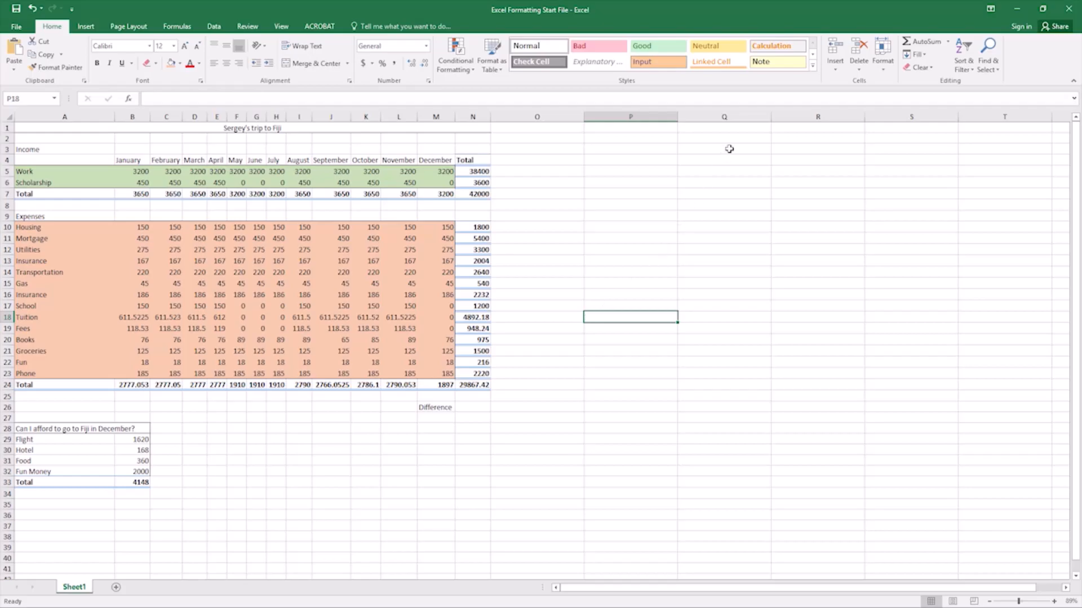
# - Modify the Total cell style so that its font is Arial
pyautogui.click(814, 67)
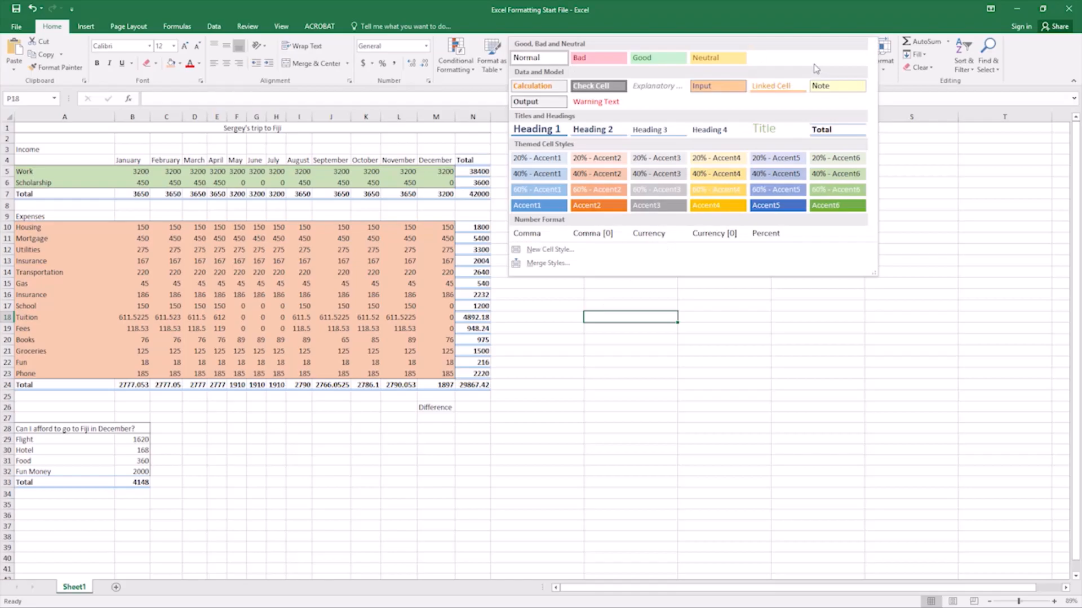
pyautogui.rightClick(844, 130)
pyautogui.click(856, 148)
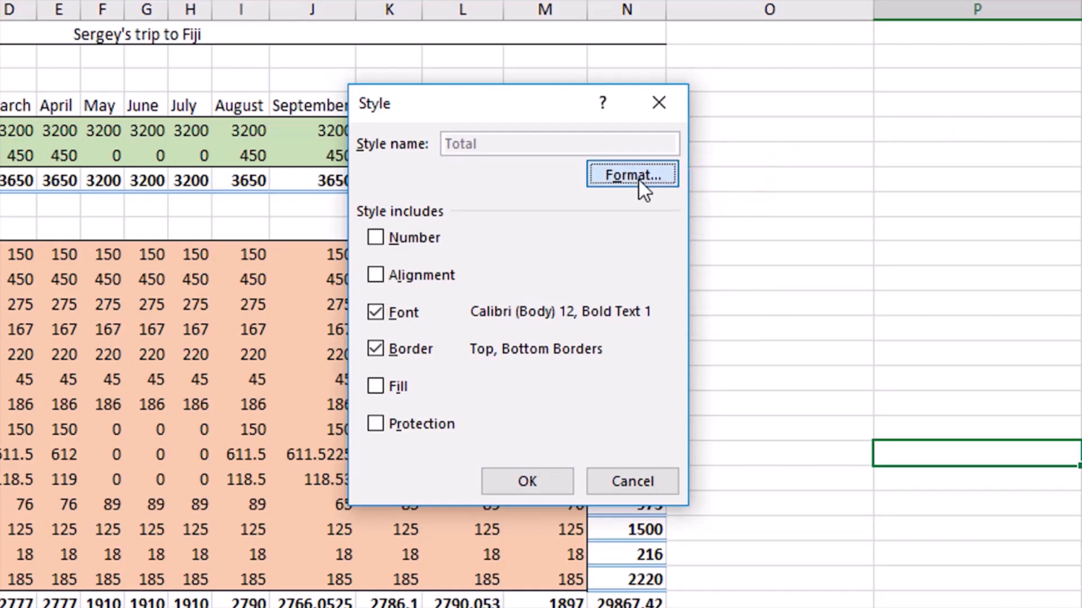
pyautogui.click(638, 181)
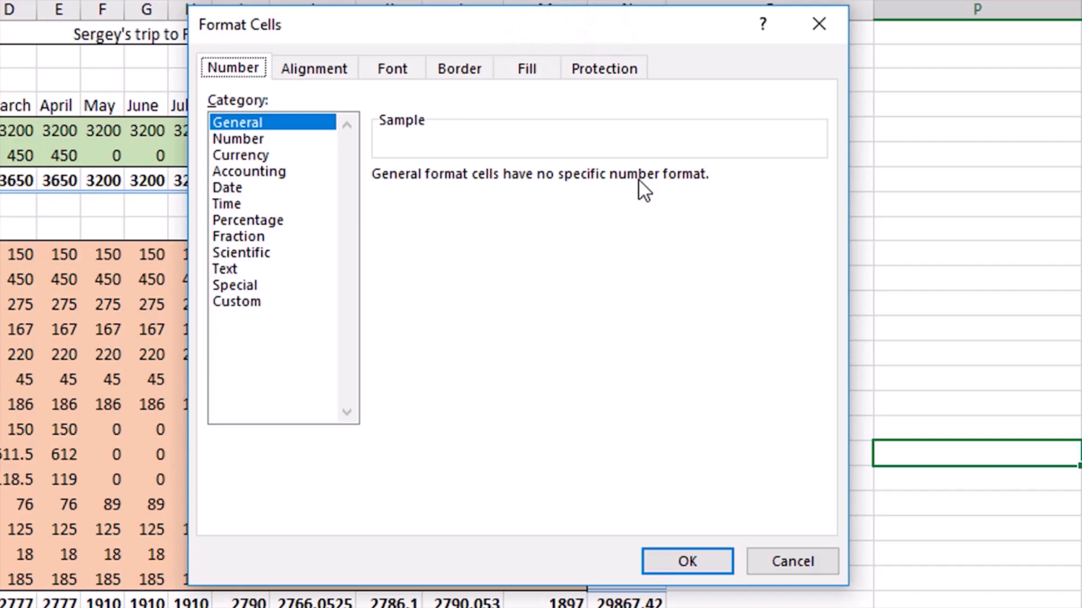
pyautogui.click(385, 77)
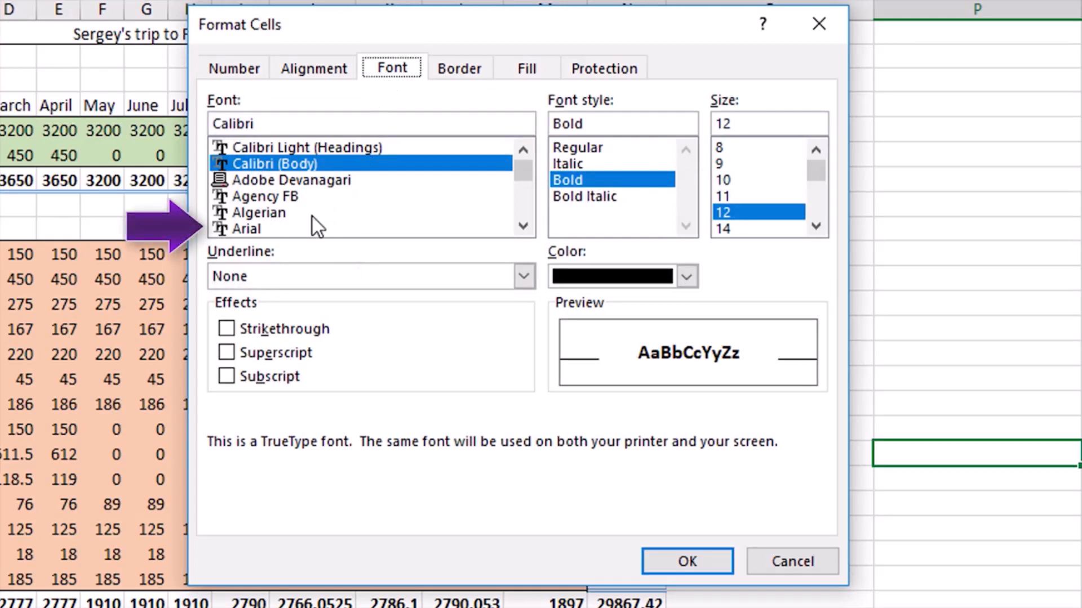
pyautogui.click(248, 229)
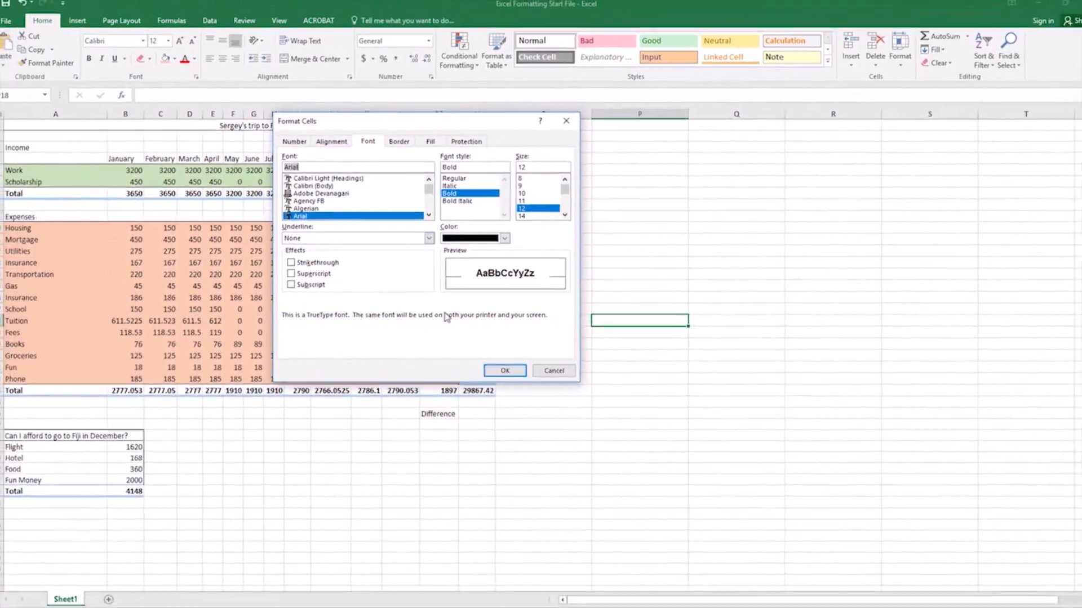
pyautogui.click(584, 453)
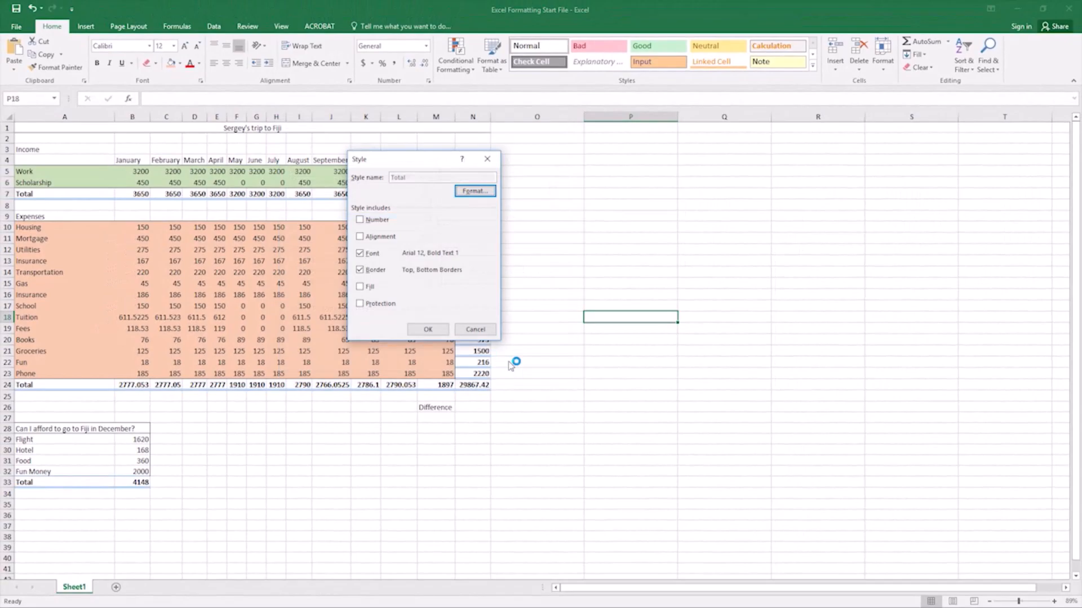
pyautogui.click(427, 329)
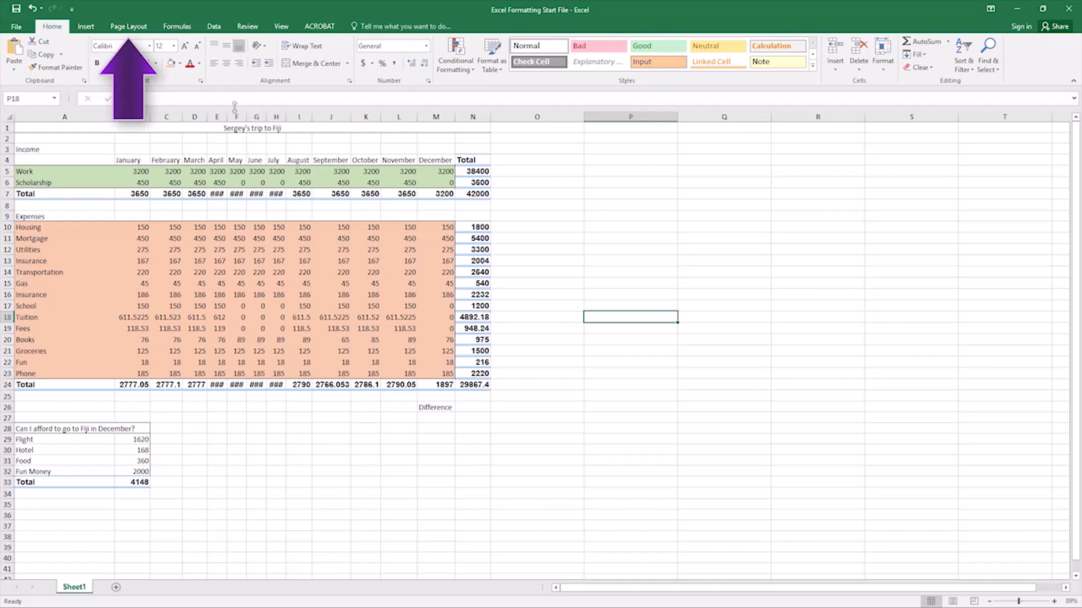
pyautogui.click(128, 26)
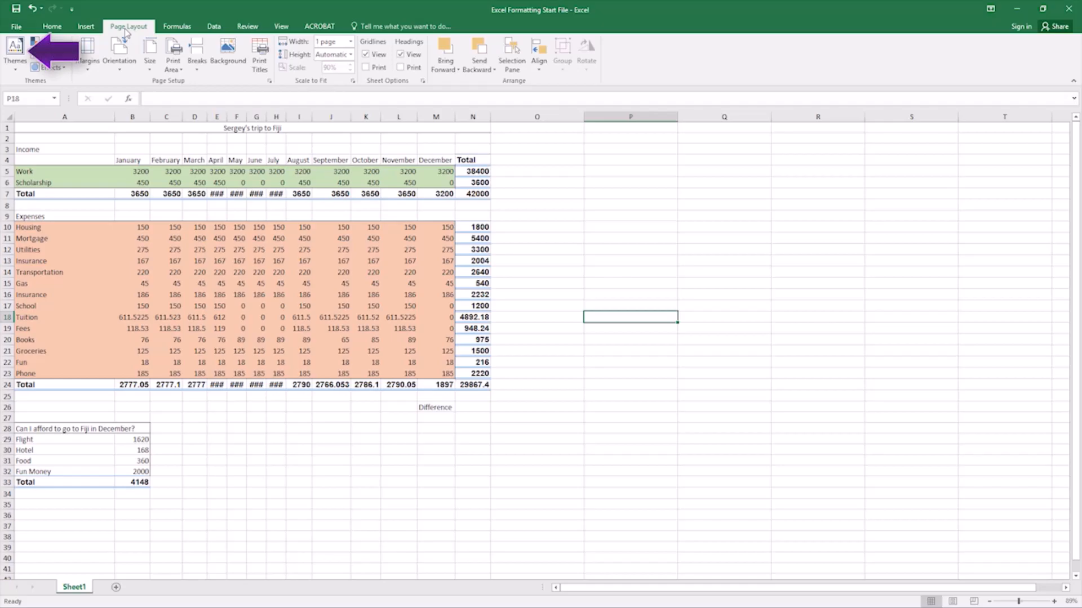
pyautogui.click(19, 64)
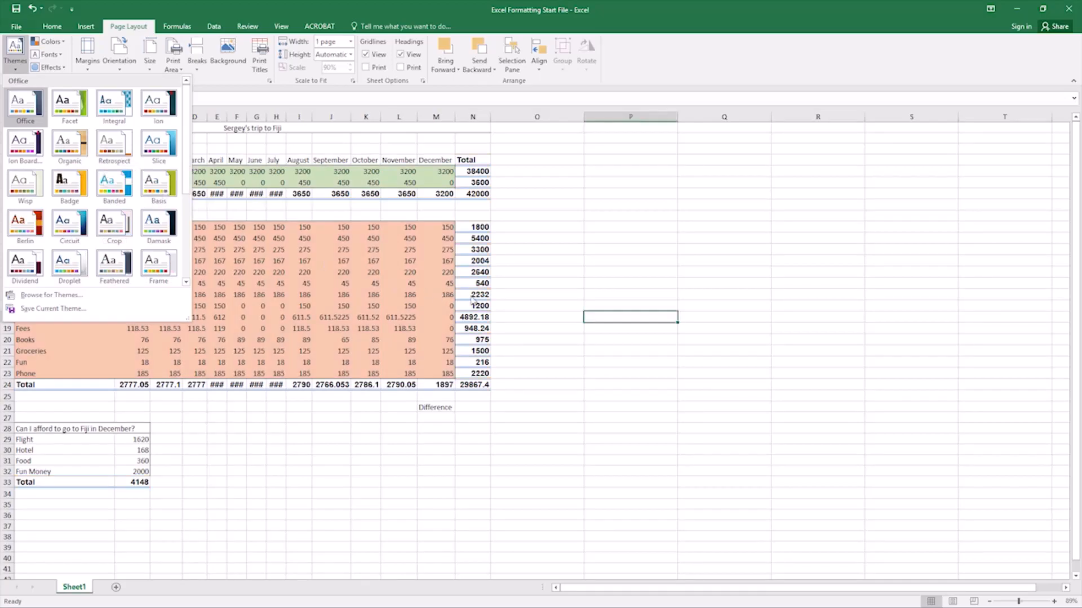
pyautogui.click(558, 288)
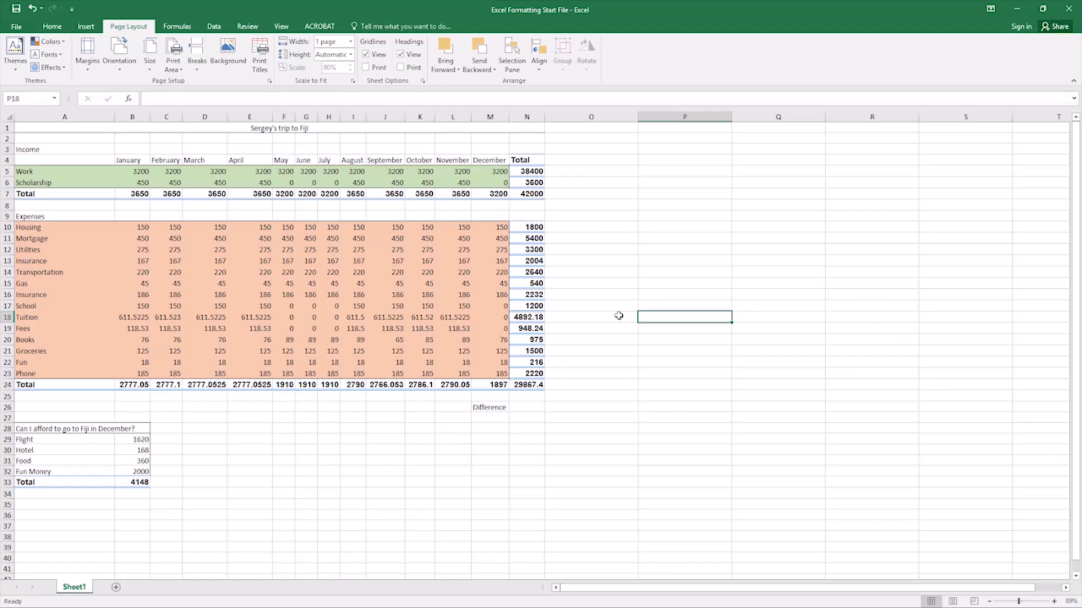
# - Format the amounts in B5:N7, B10:N24 and B29:B33 as Currency
pyautogui.moveTo(135, 170); pyautogui.dragTo(515, 194)
pyautogui.moveTo(127, 227); pyautogui.dragTo(527, 385)
pyautogui.moveTo(135, 440); pyautogui.dragTo(135, 483)
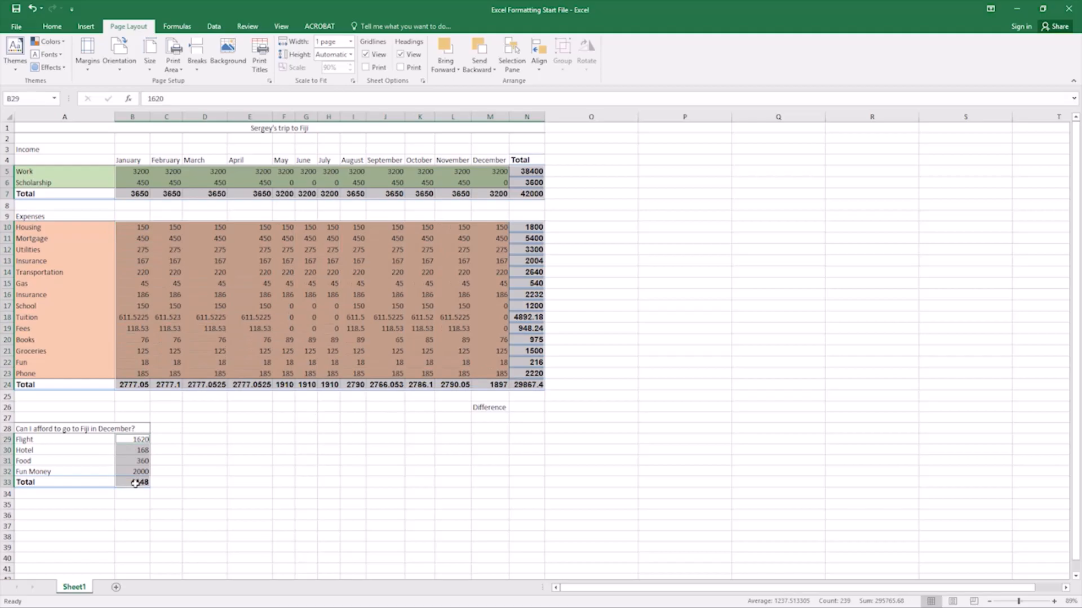
pyautogui.click(46, 25)
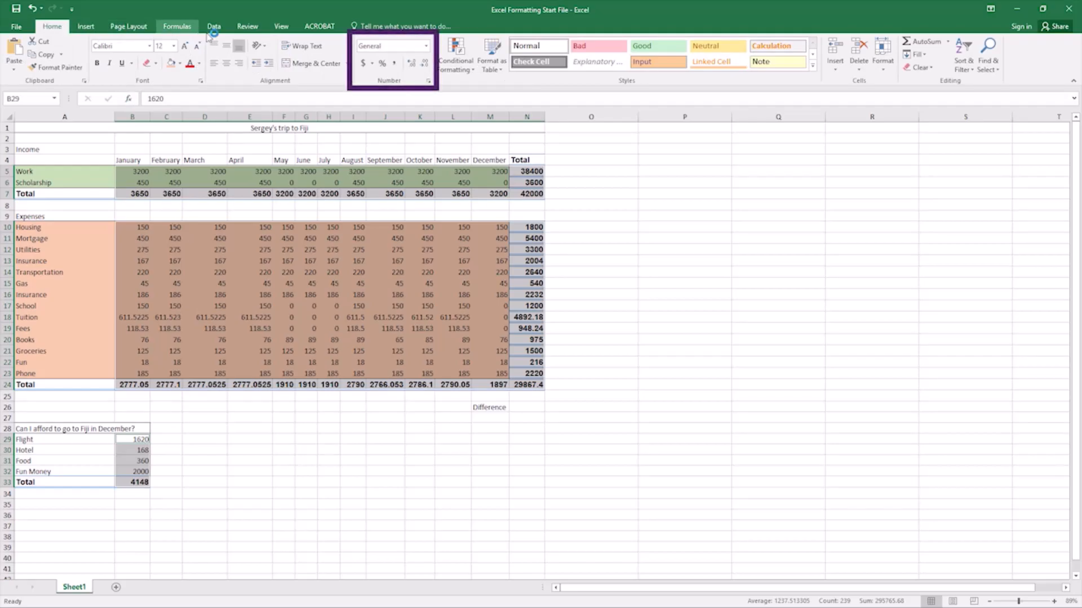
pyautogui.click(388, 46)
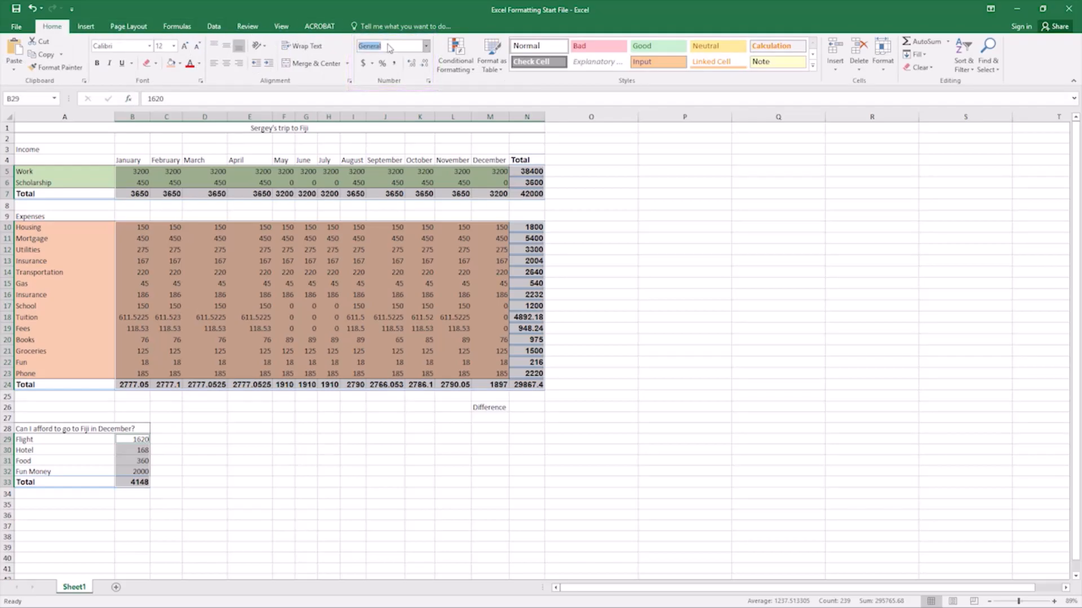
pyautogui.click(427, 47)
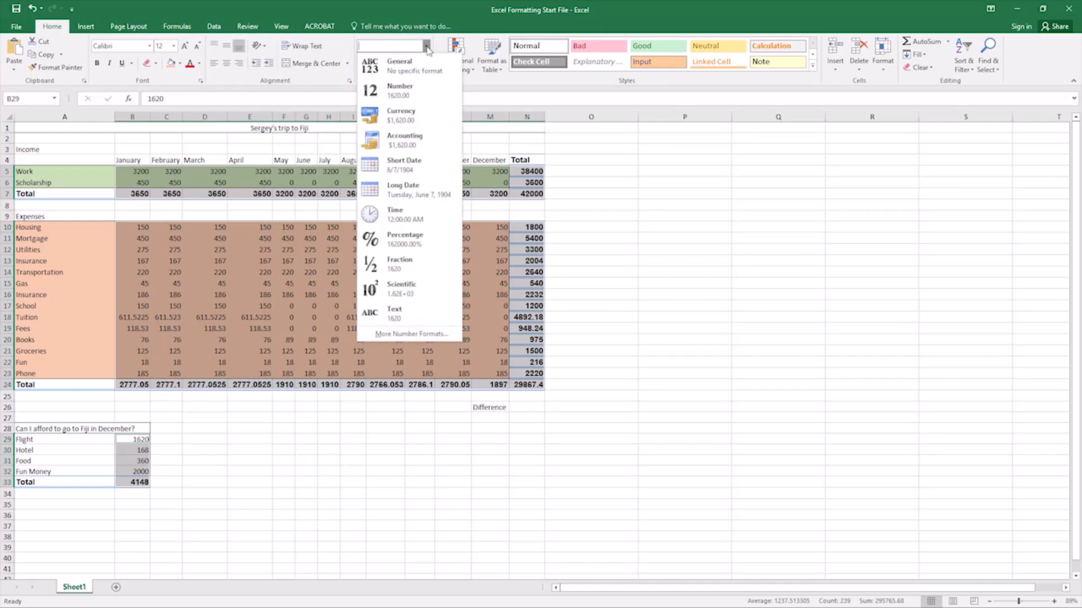
pyautogui.click(440, 114)
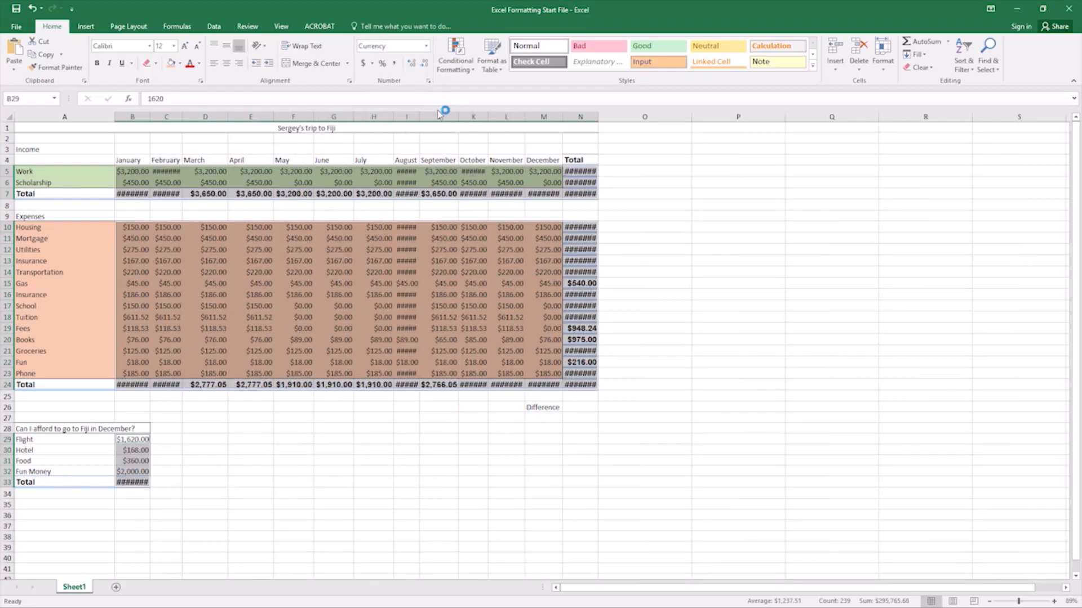